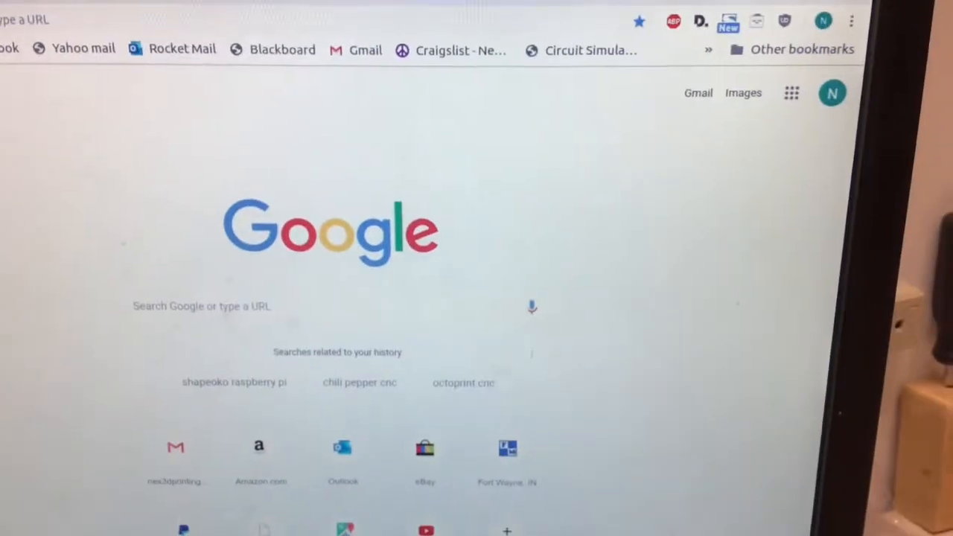
# Join the GoProRemoteConfigurator Wi-Fi network from the Ubuntu network menu
pyautogui.click(689, 83)
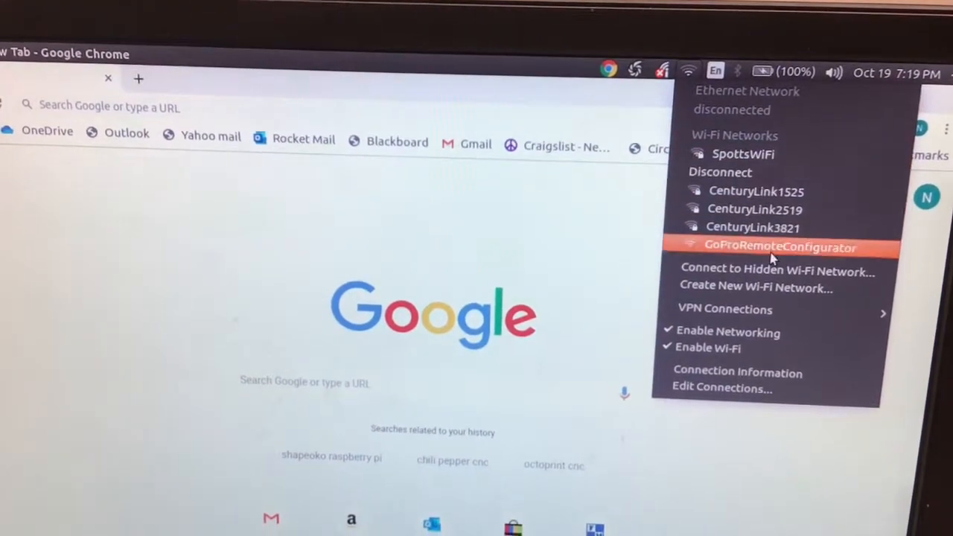
pyautogui.click(744, 258)
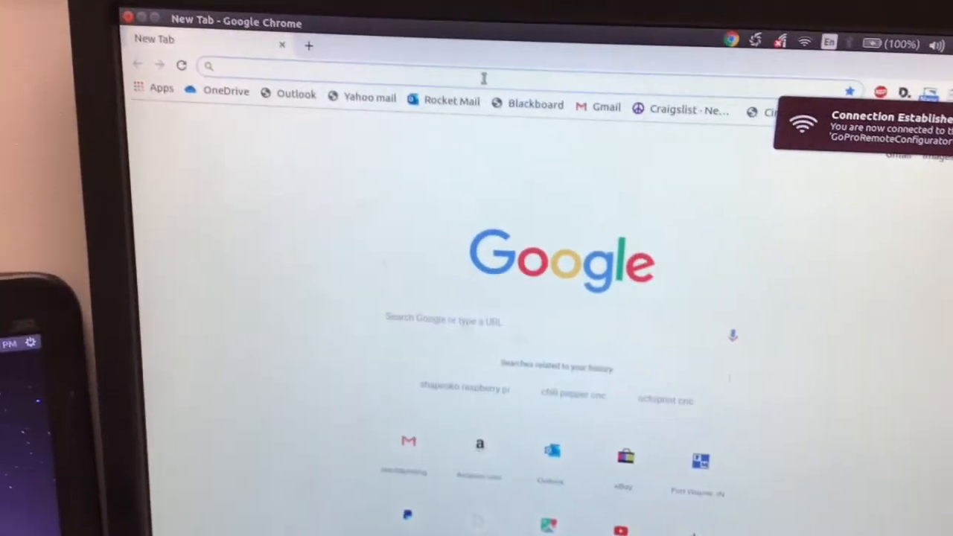
pyautogui.write('192.168.4.1')
# Load the portal at 192.168.4.1 and go to its Configure WiFi form
pyautogui.press('Return')
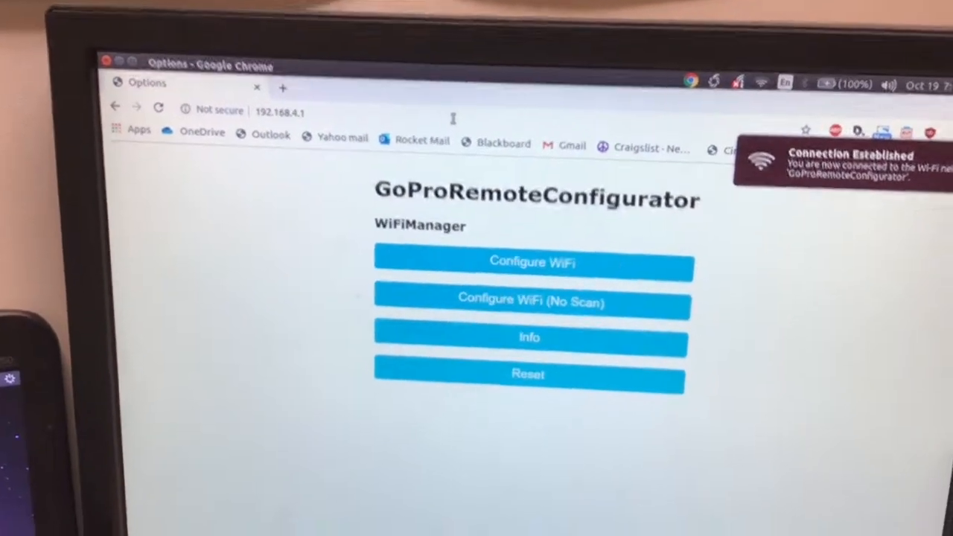
pyautogui.click(525, 264)
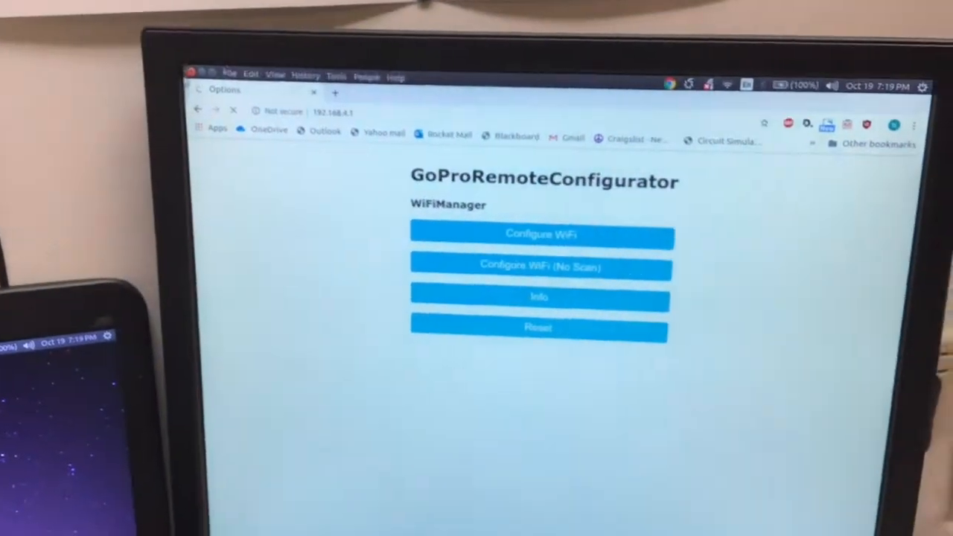
# Choose the GoProHero3 network, enter its password, and set GoPro model 3
pyautogui.click(263, 138)
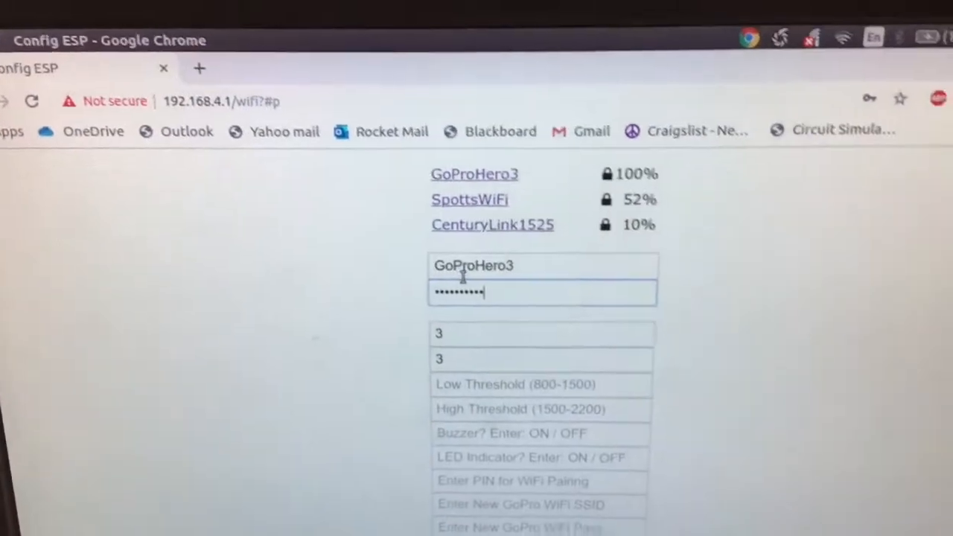
pyautogui.click(476, 335)
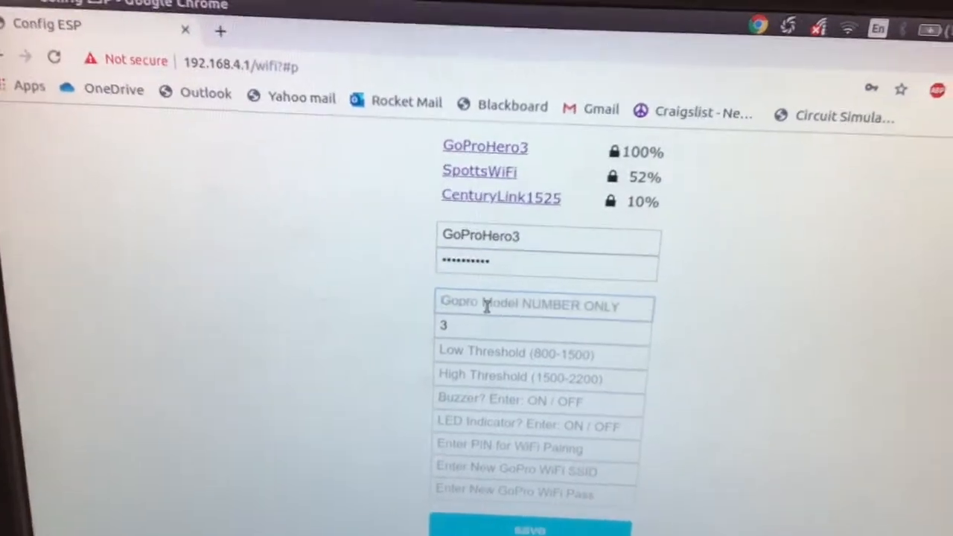
pyautogui.write('3')
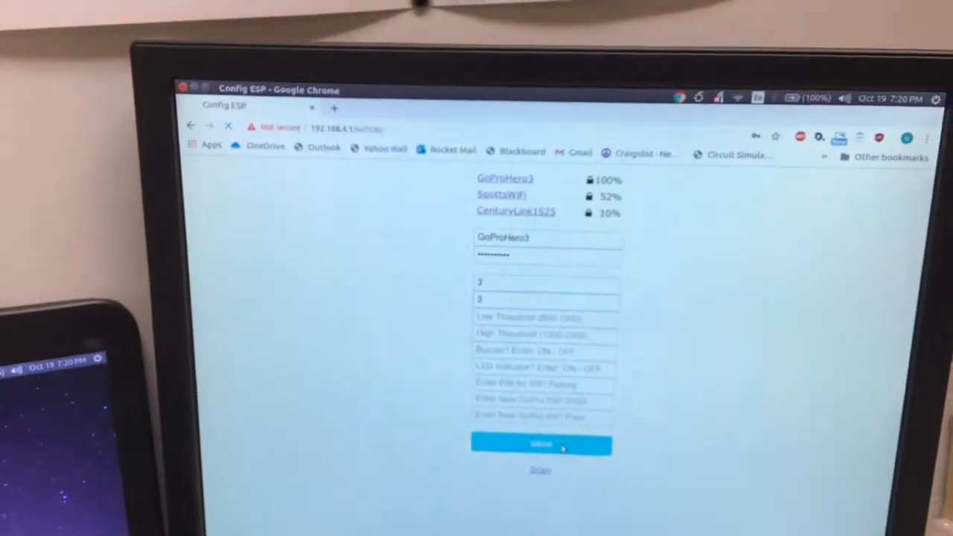
# Save the GoProHero3 credentials so the ESP starts connecting to that network
pyautogui.click(627, 412)
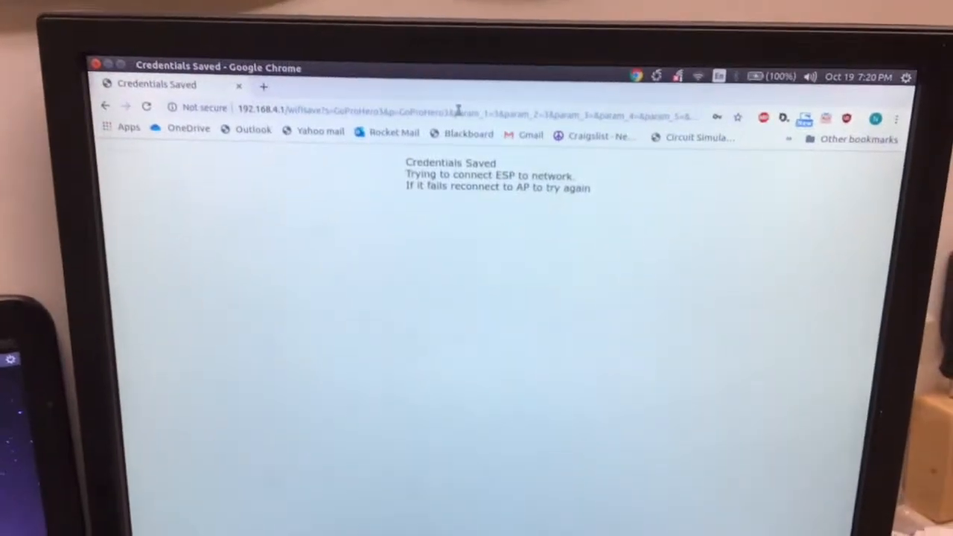